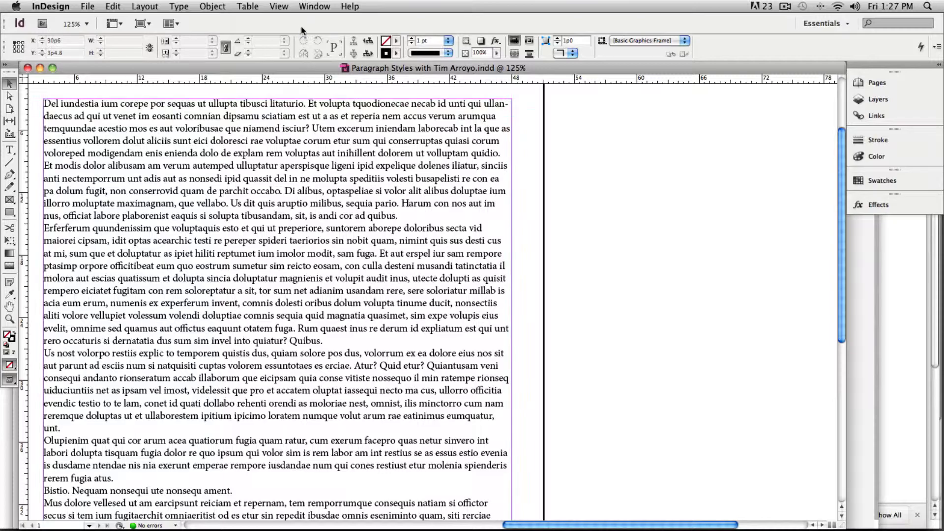
Open the Paragraph Styles panel, glance at the Character Styles, and return to the paragraph styles
left_click(312, 7)
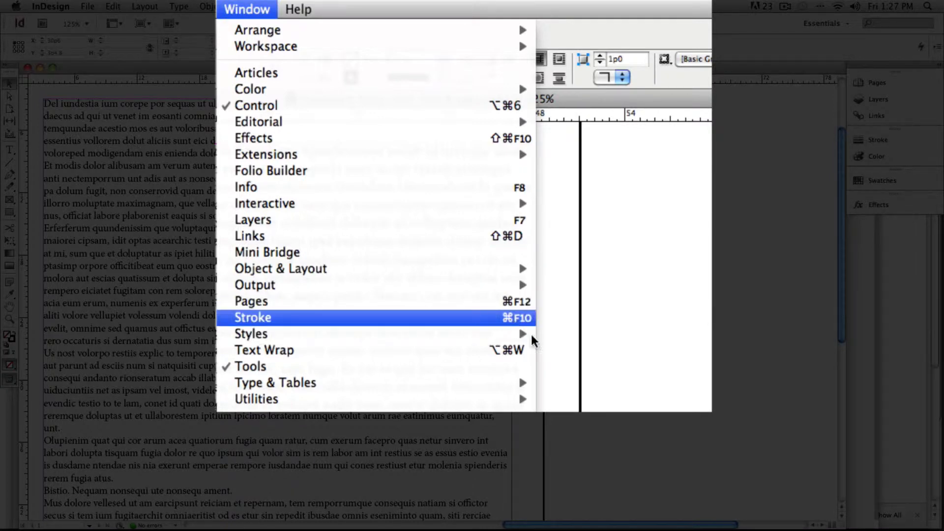
mouse_move(534, 335)
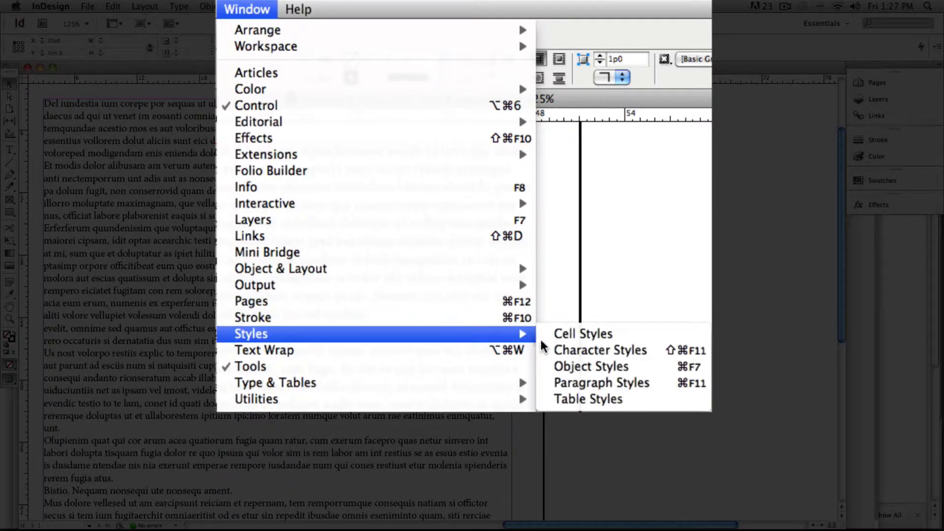
left_click(626, 389)
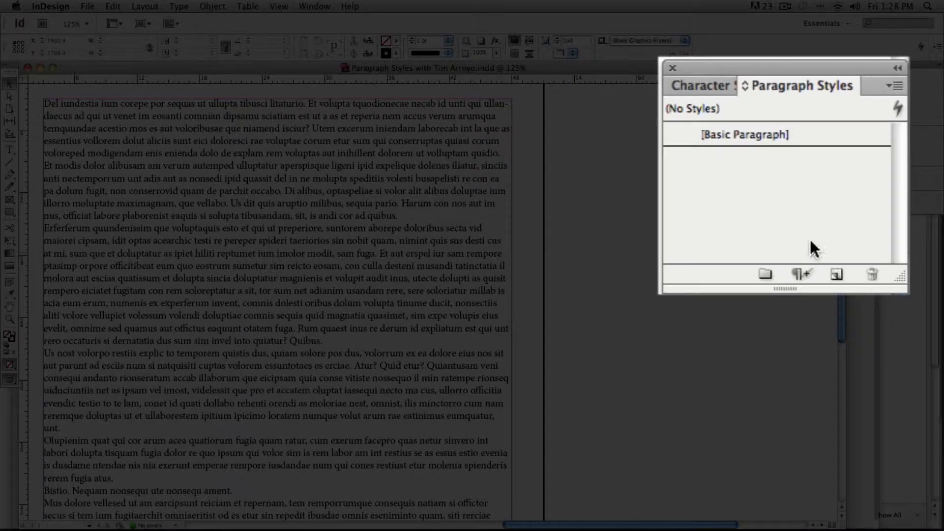
left_click(699, 87)
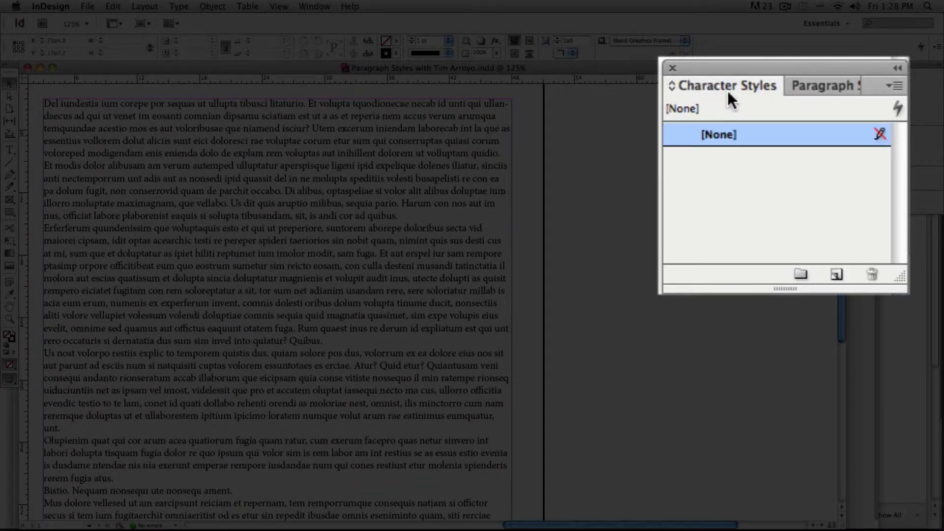
left_click(817, 84)
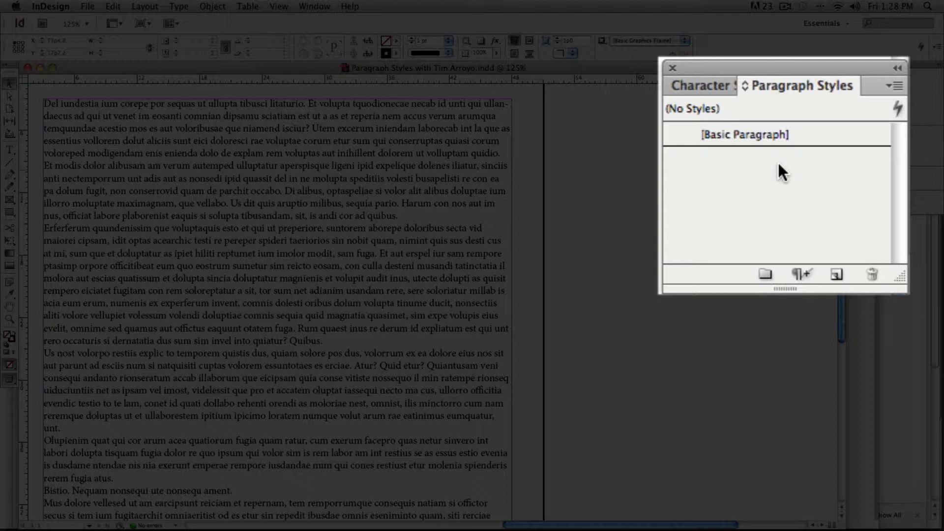
Create a new paragraph style, apply it to the first paragraph of the text frame, and name it Body Copy
left_click(837, 275)
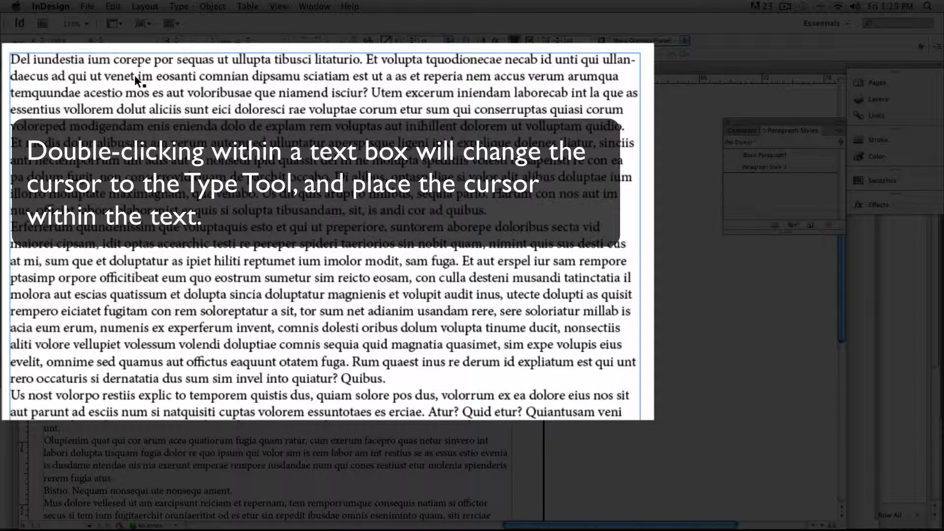
double_click(134, 75)
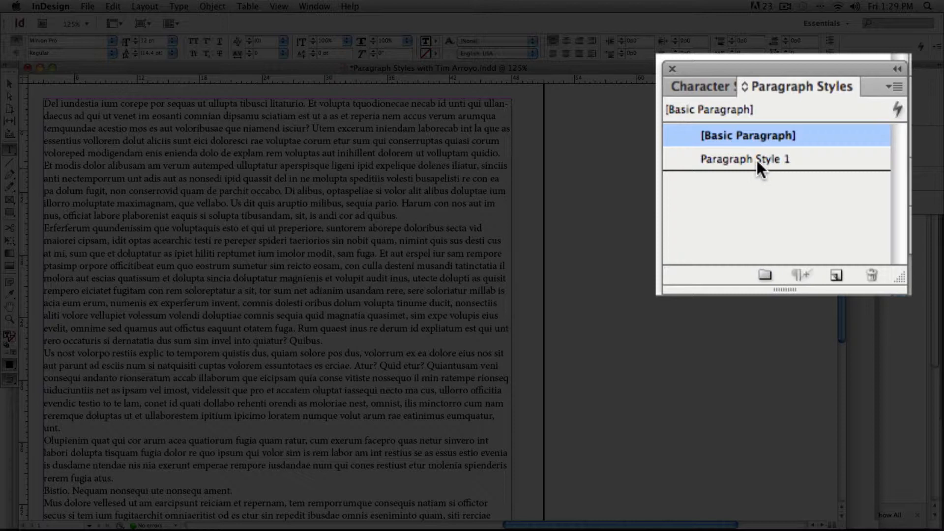
double_click(757, 160)
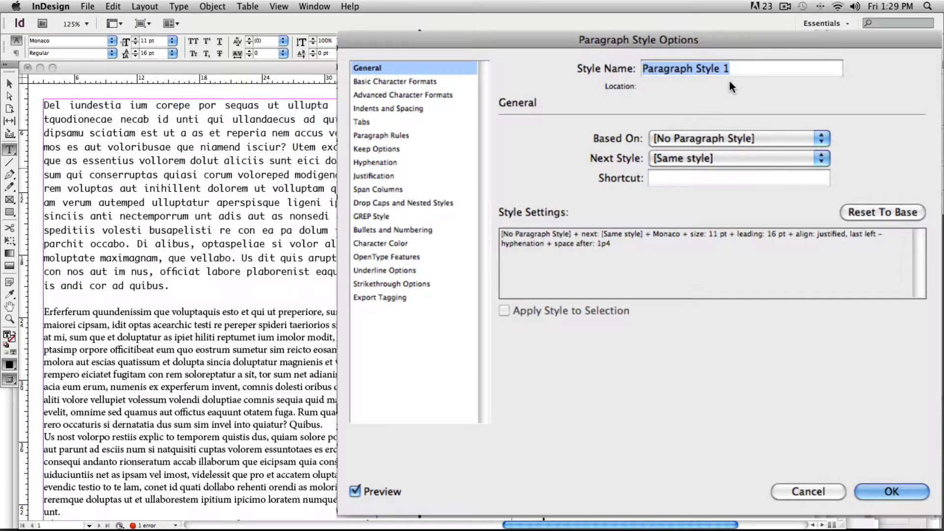
type("B")
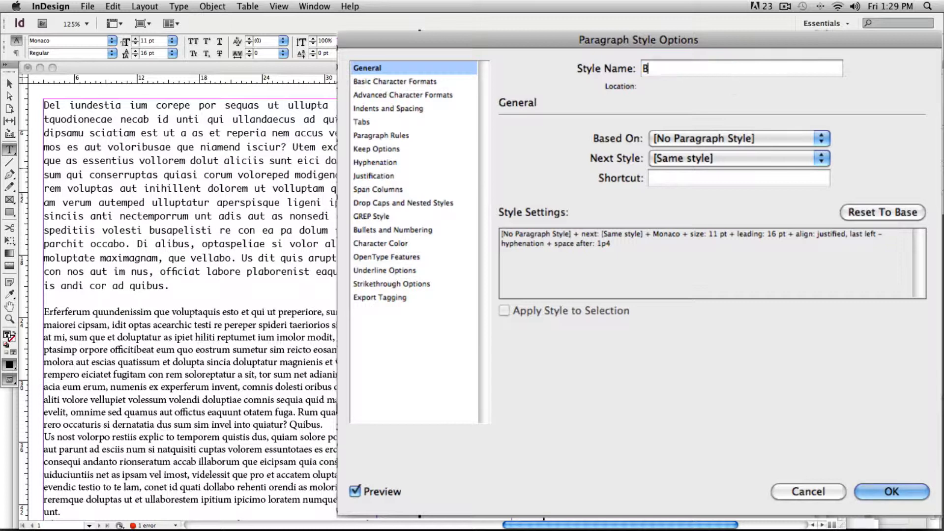
type("ody Copy")
Set the font family of the Body Copy style to Myriad Pro
left_click(406, 80)
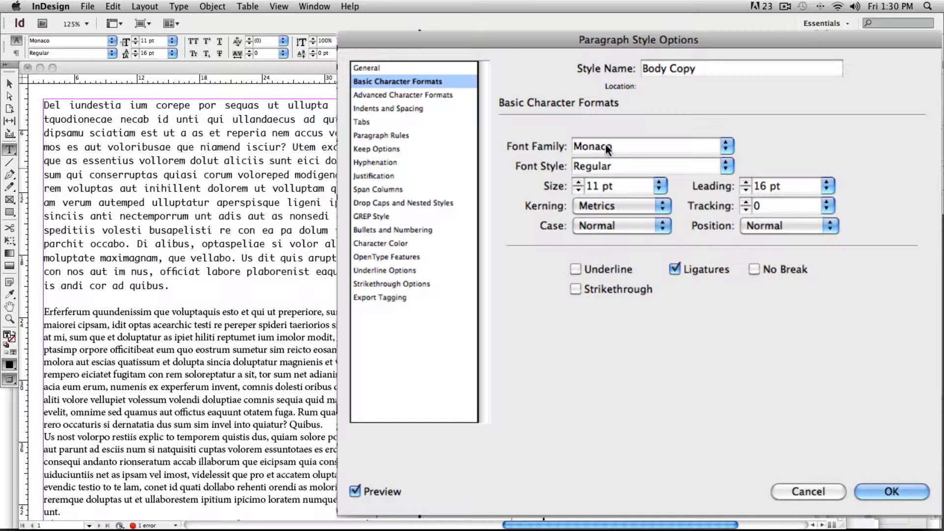
left_click(723, 146)
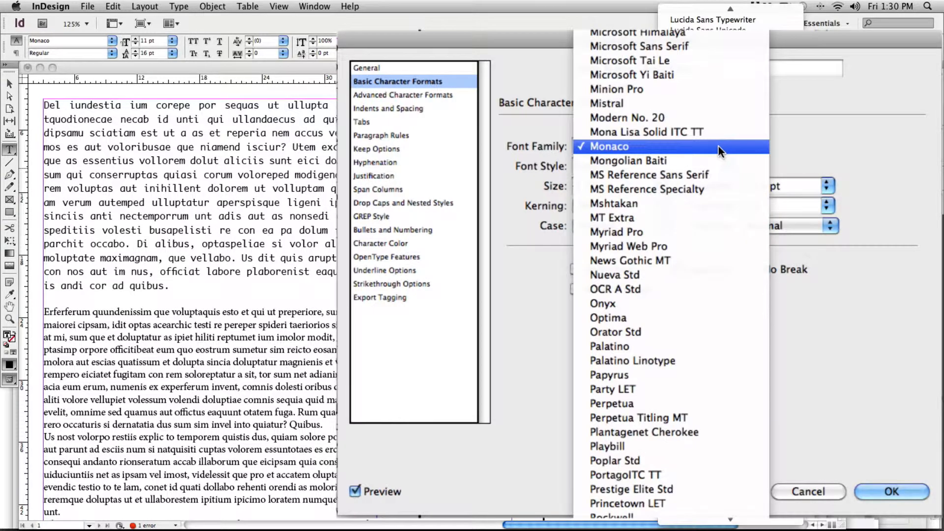
left_click(634, 231)
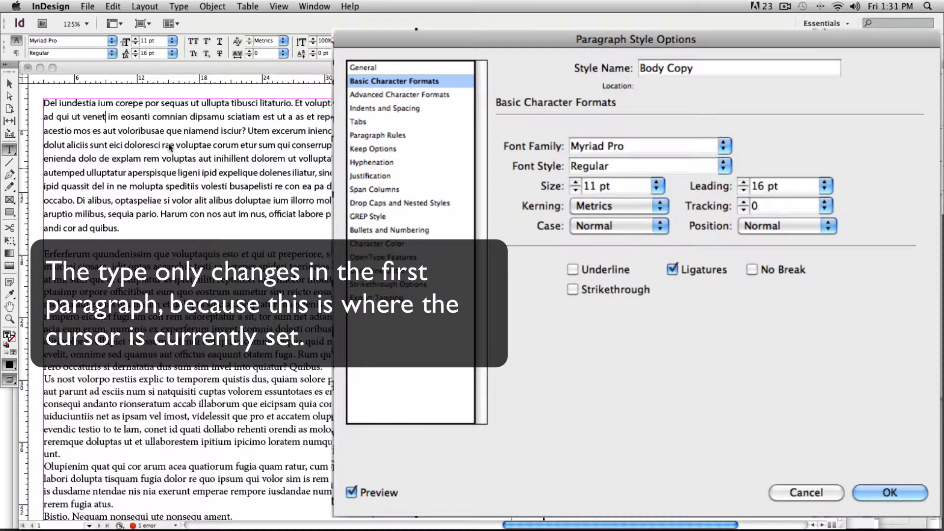
Set the Body Copy style's font size to 12 pt, after trying 16 pt, and its leading to 18 pt
left_click(576, 182)
left_click(576, 182)
left_click(576, 182)
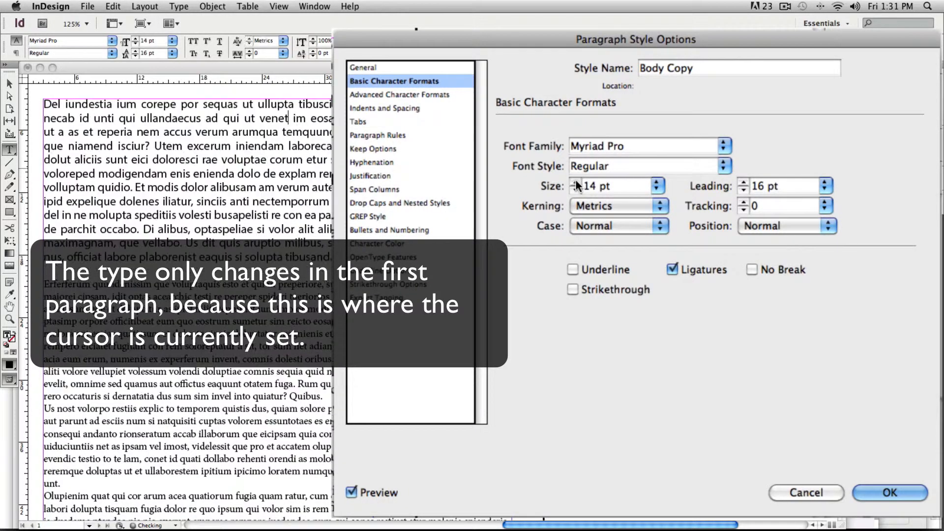
left_click(576, 182)
left_click(576, 183)
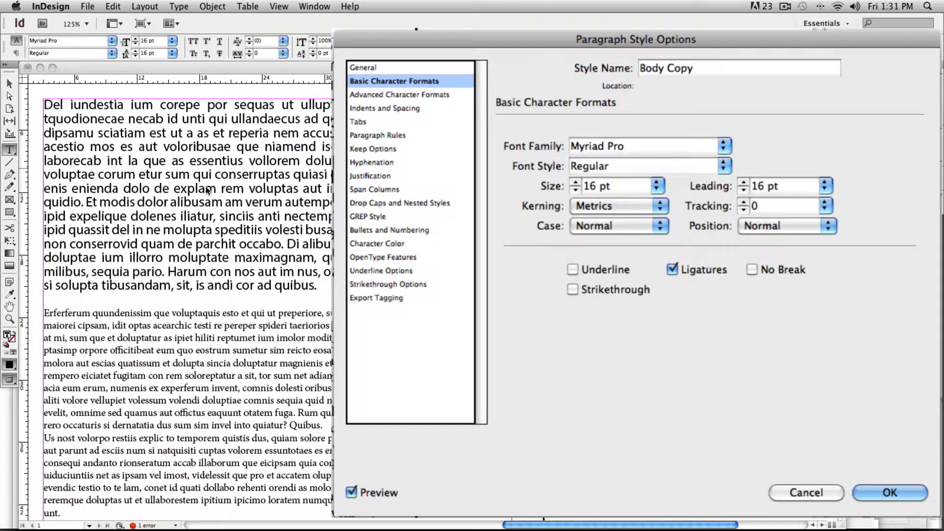
left_click(575, 189)
left_click(574, 189)
left_click(574, 189)
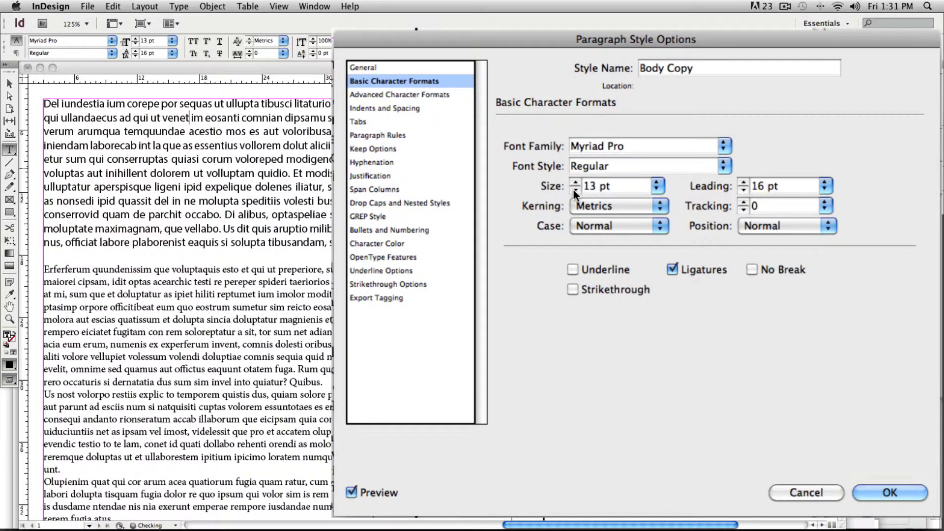
left_click(575, 189)
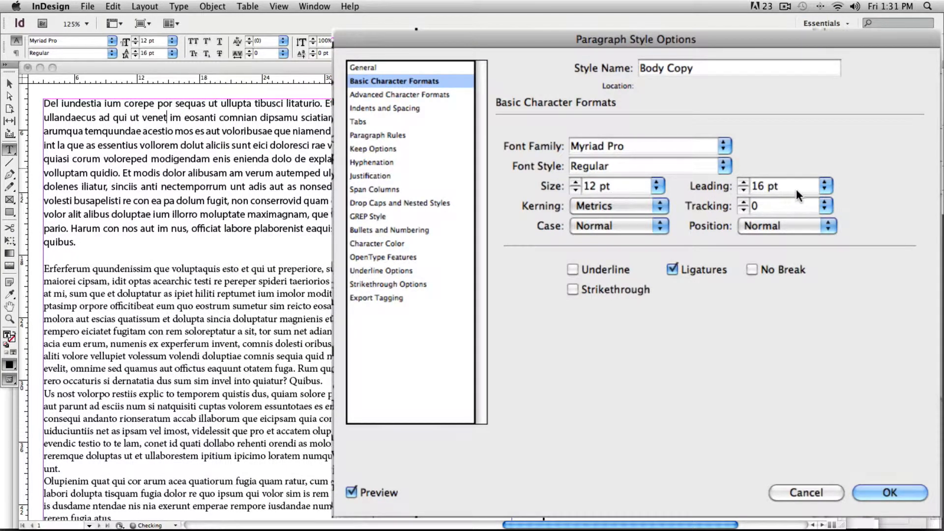
left_click(826, 187)
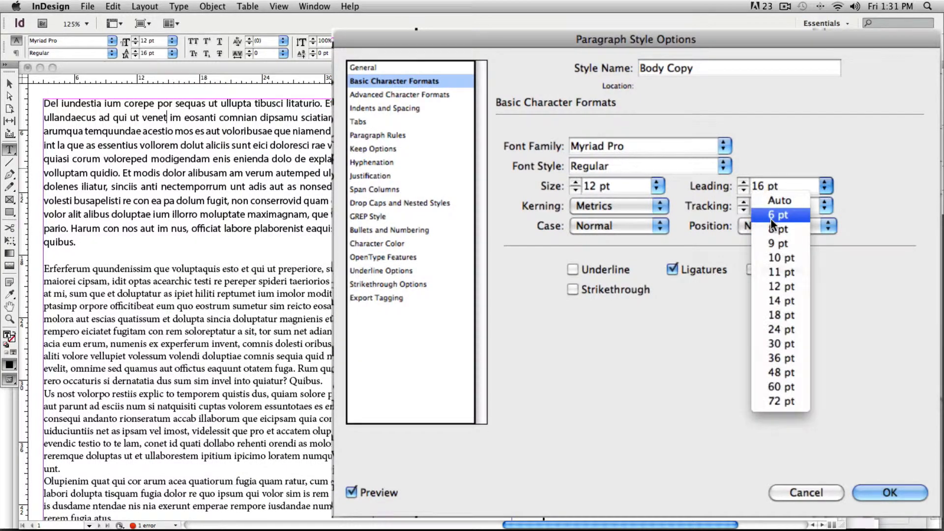
left_click(774, 314)
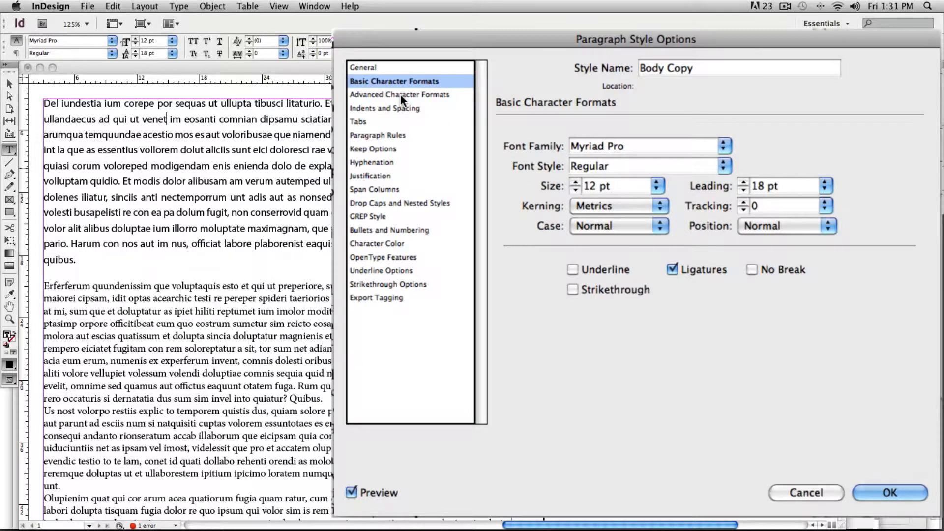
Set the style's alignment to Left and, after trying a left indent of 0p11, reset that indent to 0p0
left_click(372, 109)
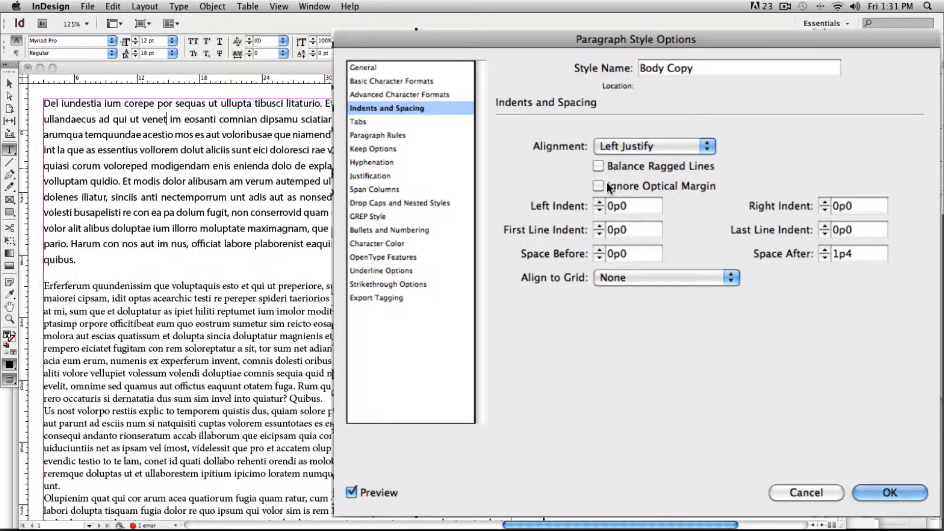
left_click(615, 145)
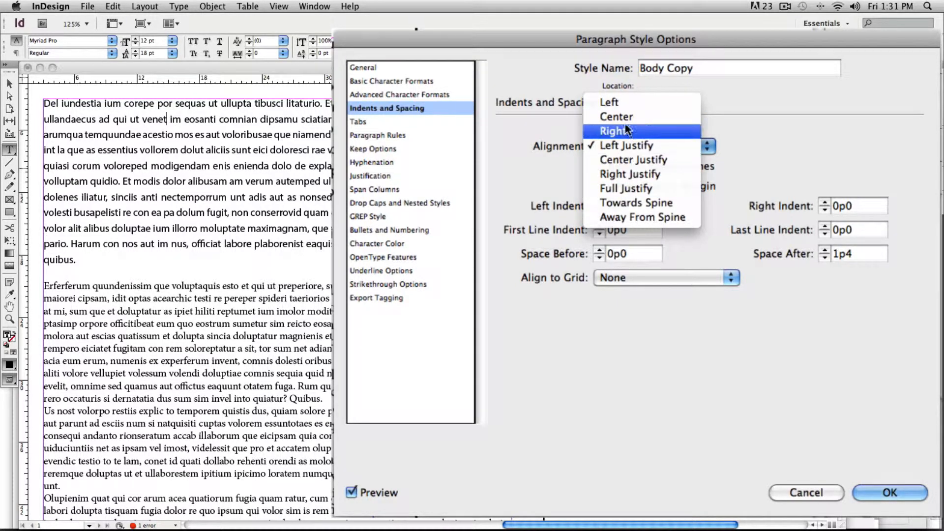
left_click(621, 102)
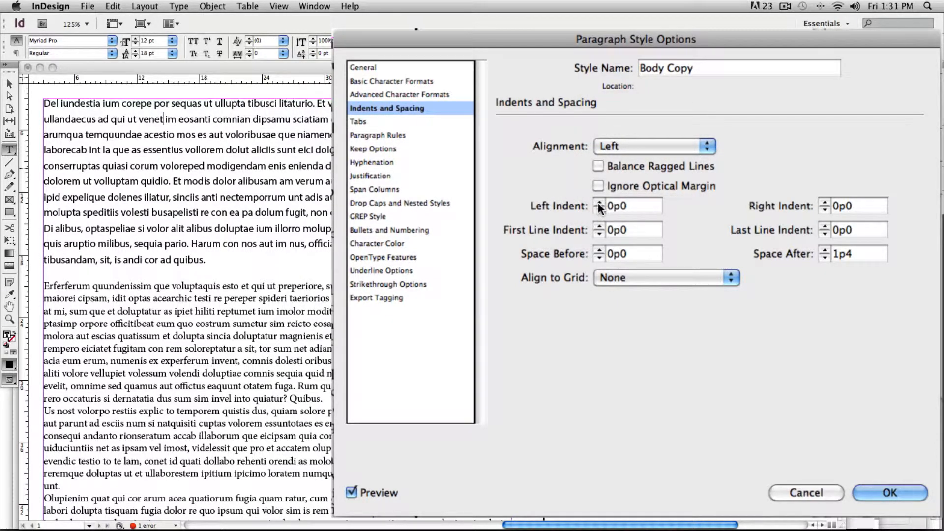
left_click_drag(599, 203, 597, 213)
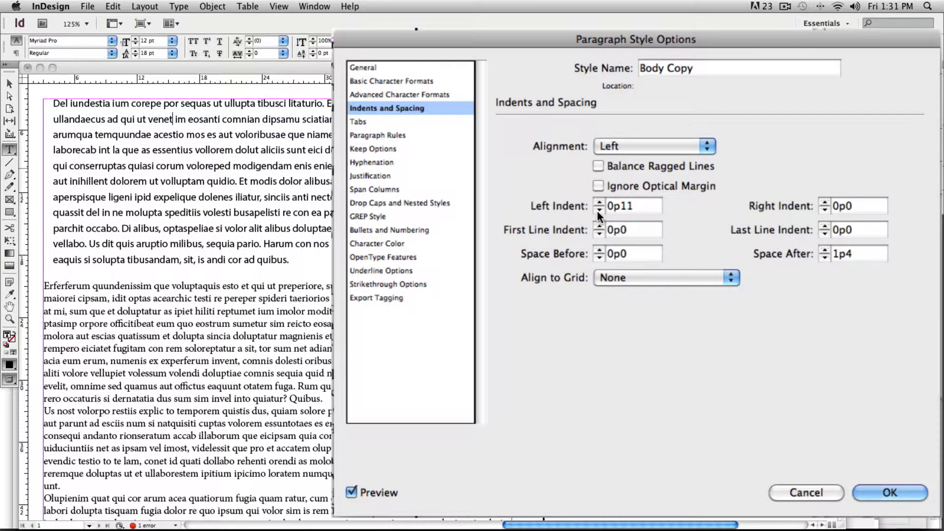
left_click_drag(597, 208, 597, 209)
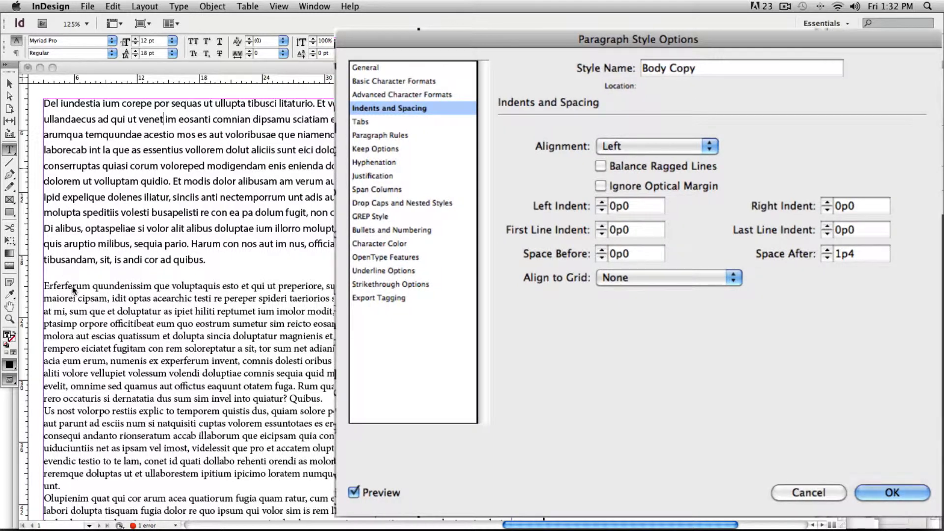
Set the space after paragraphs in the Body Copy style to 1p8
left_click(827, 250)
left_click(827, 250)
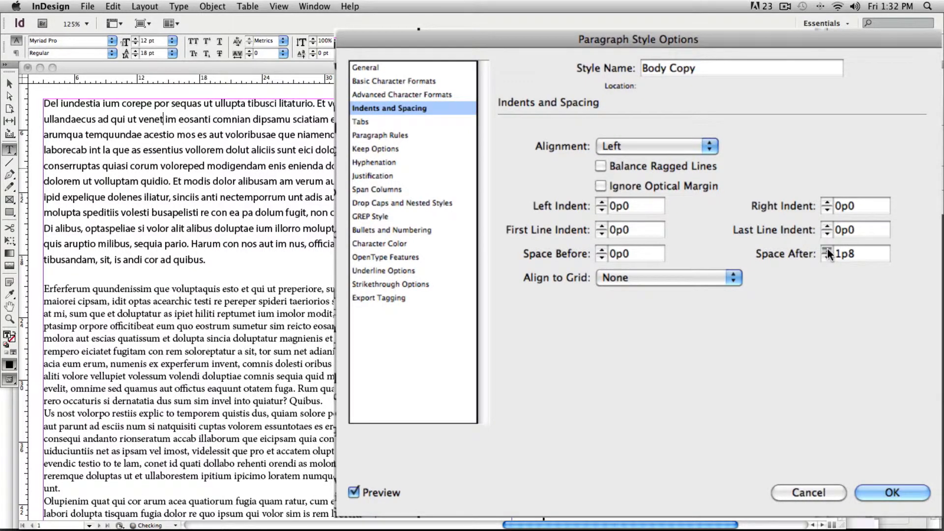
left_click(828, 250)
left_click(827, 249)
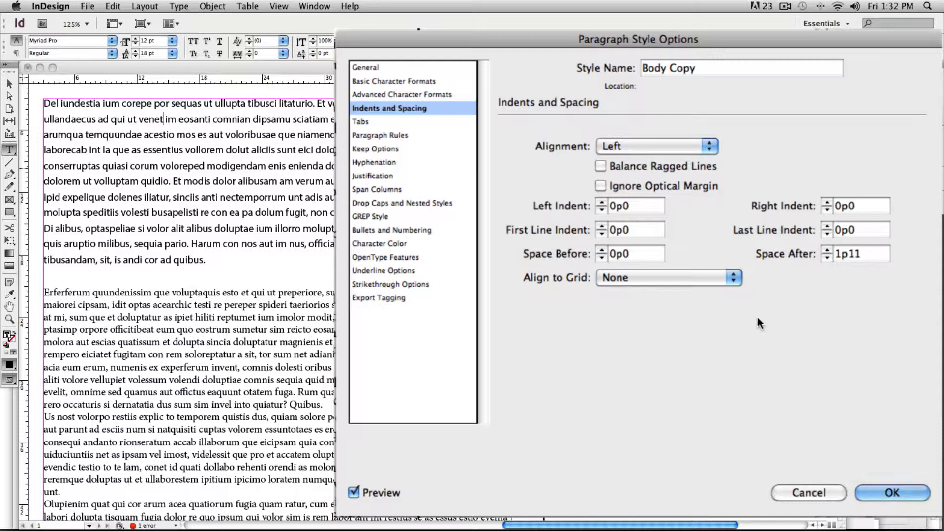
left_click(828, 256)
left_click(828, 257)
left_click(827, 257)
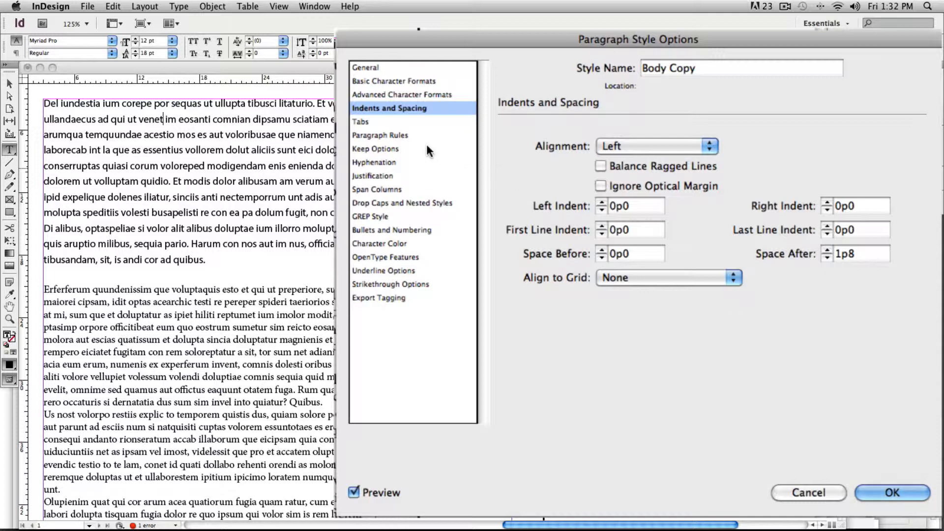
View the style's tab settings, try turning on hyphenation, and turn it off again
left_click(361, 121)
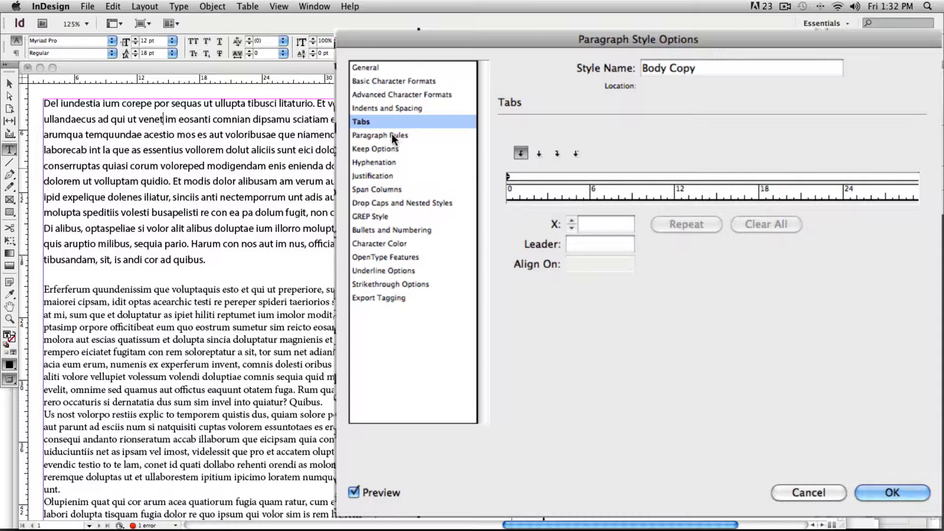
left_click(384, 162)
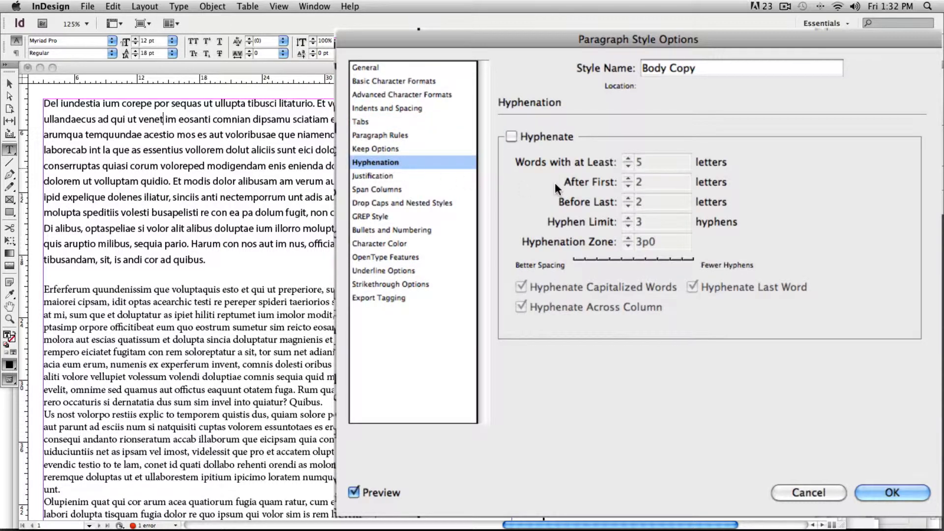
left_click(512, 137)
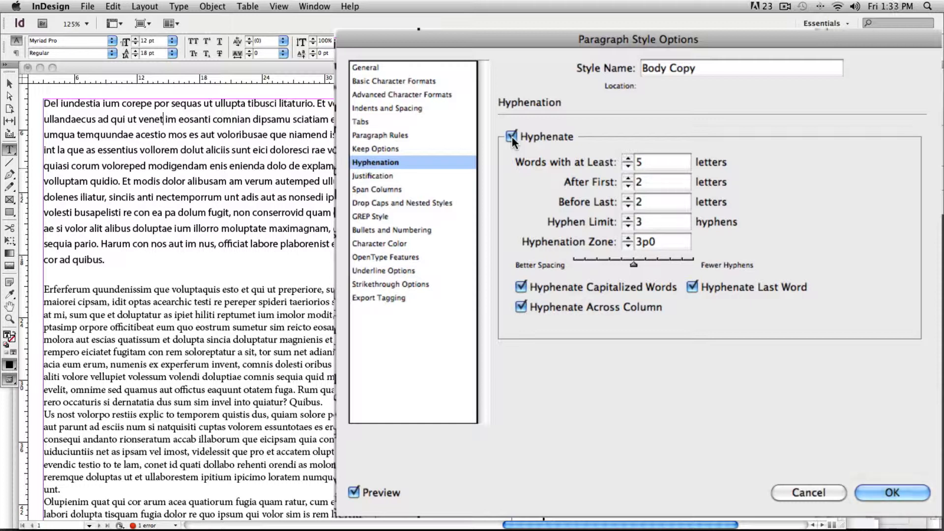
left_click(512, 136)
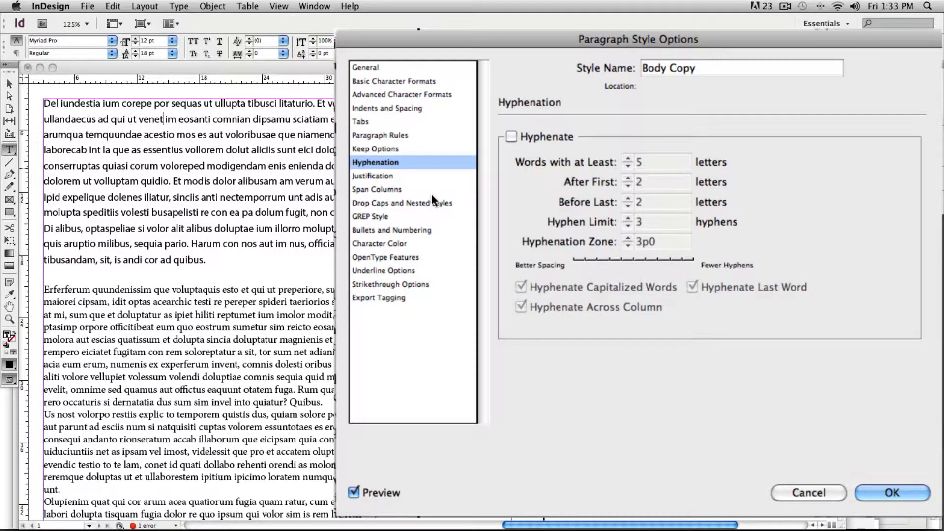
Try a drop cap three lines high over the first three characters, and reset its lines and characters to 0
left_click(421, 202)
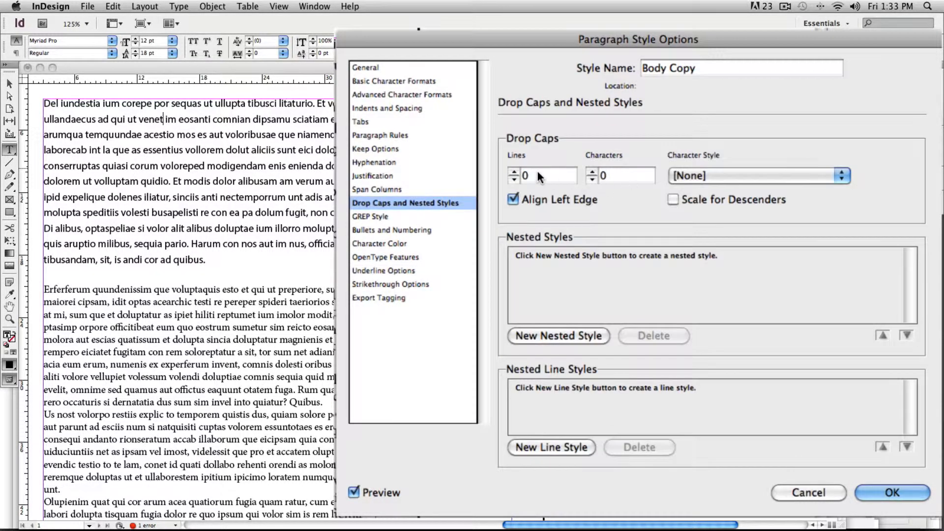
left_click(513, 172)
left_click(512, 172)
left_click(513, 172)
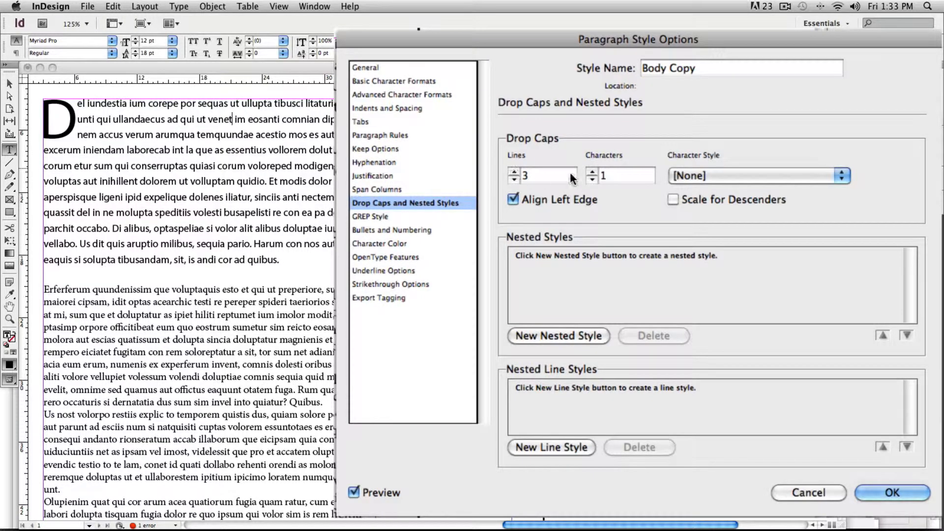
left_click(593, 172)
left_click(590, 173)
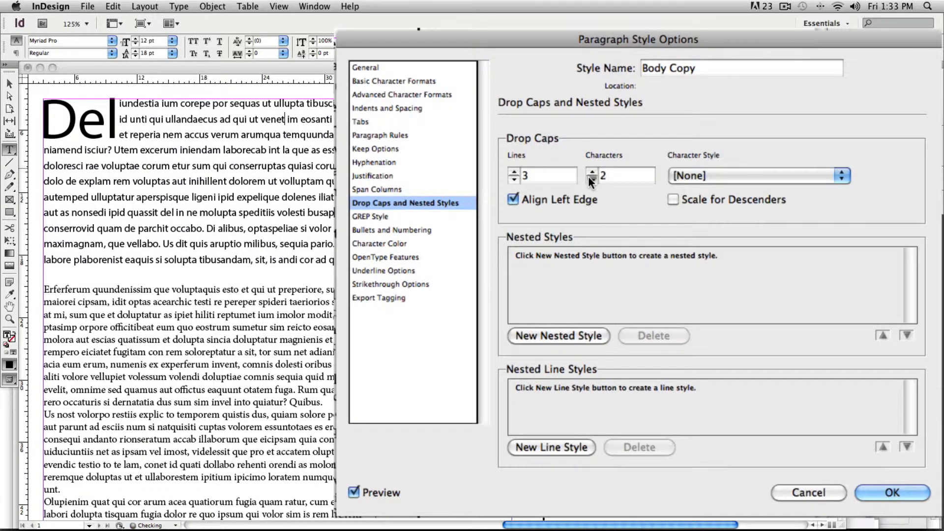
left_click(591, 179)
left_click(591, 179)
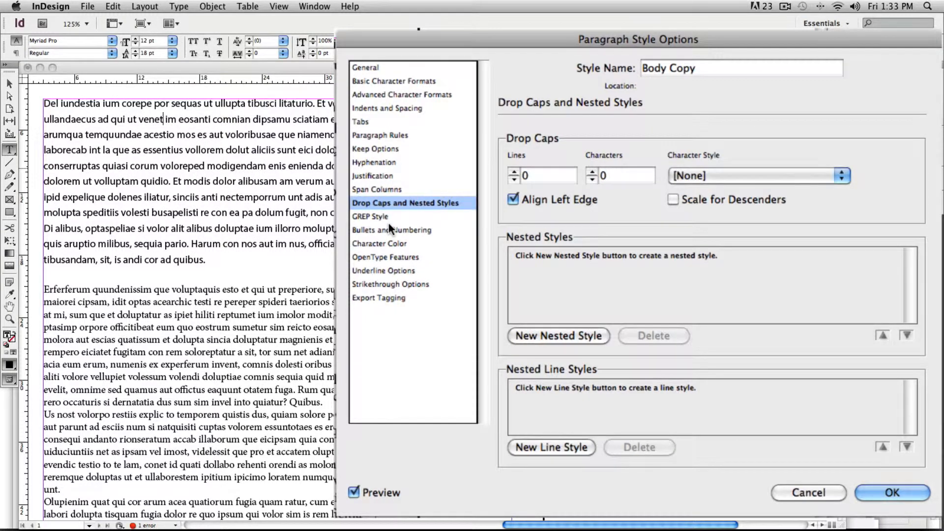
Set the Body Copy style's character color to the red swatch C=15 M=100 Y=100 K=0 and save the style
left_click(372, 243)
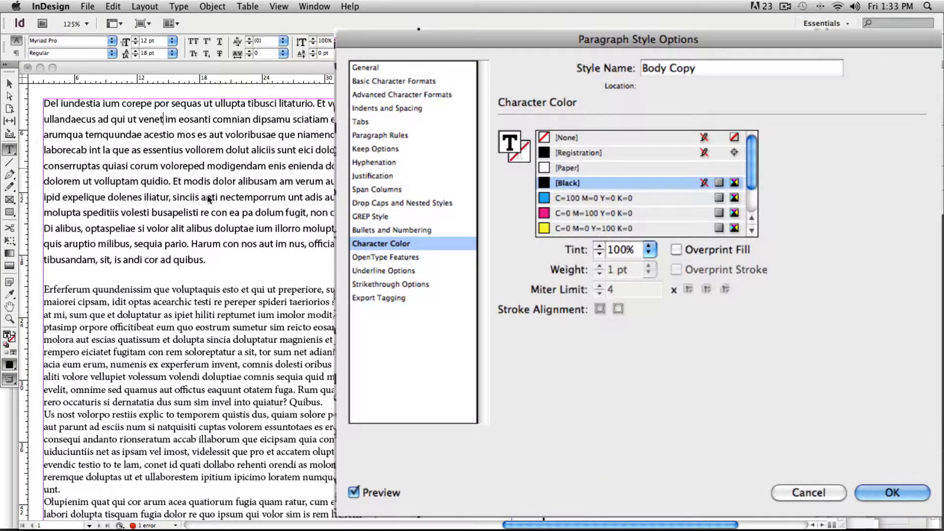
scroll(636, 195, "down", 1)
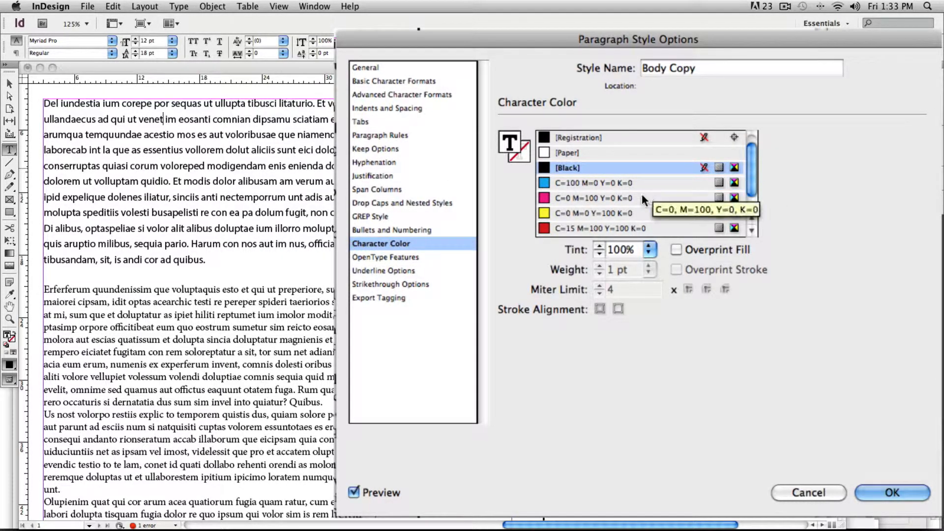
scroll(640, 194, "down", 1)
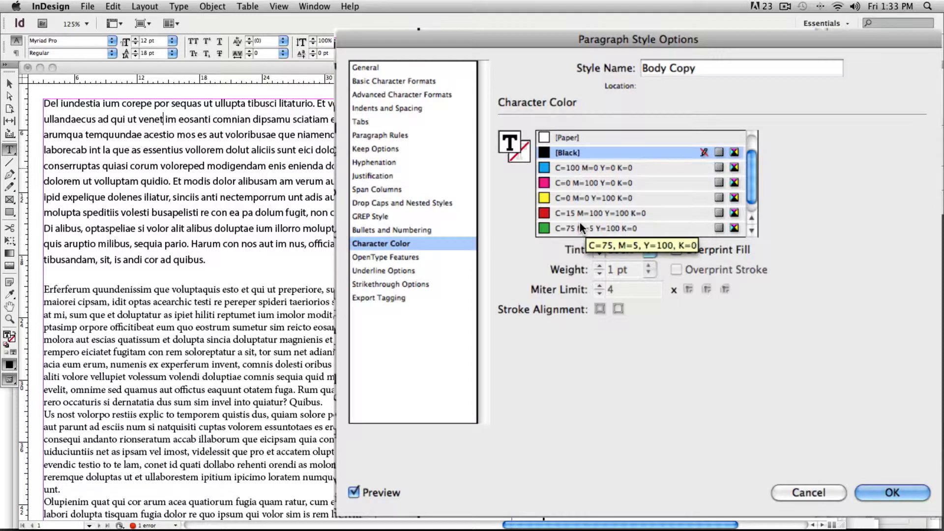
scroll(585, 219, "down", 1)
left_click(591, 198)
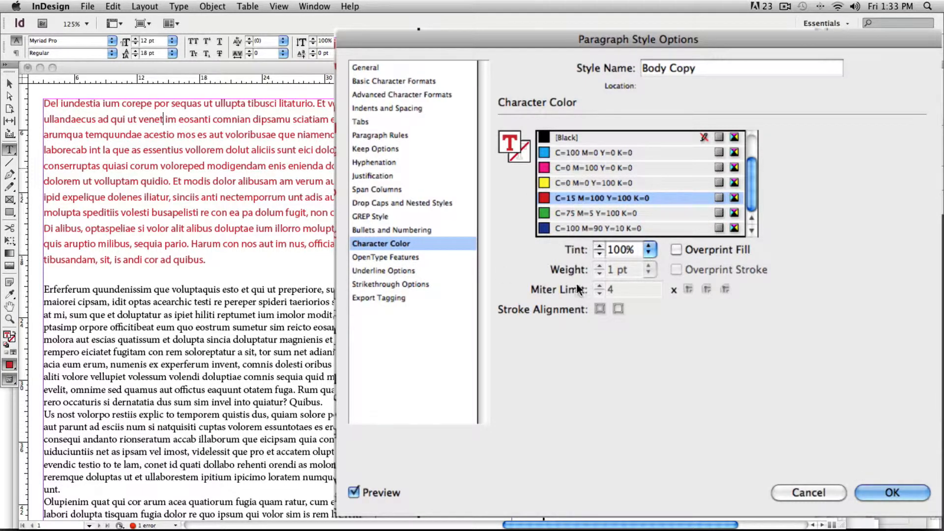
left_click(648, 250)
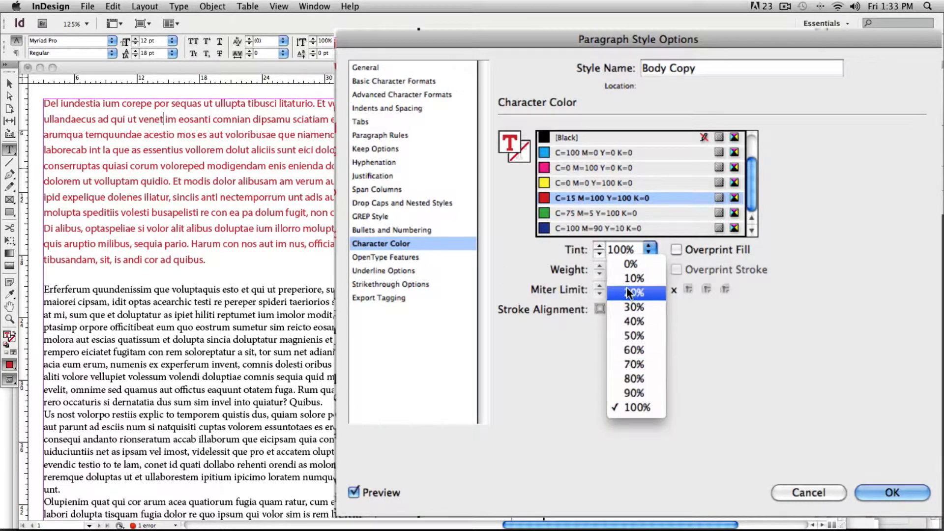
left_click(716, 350)
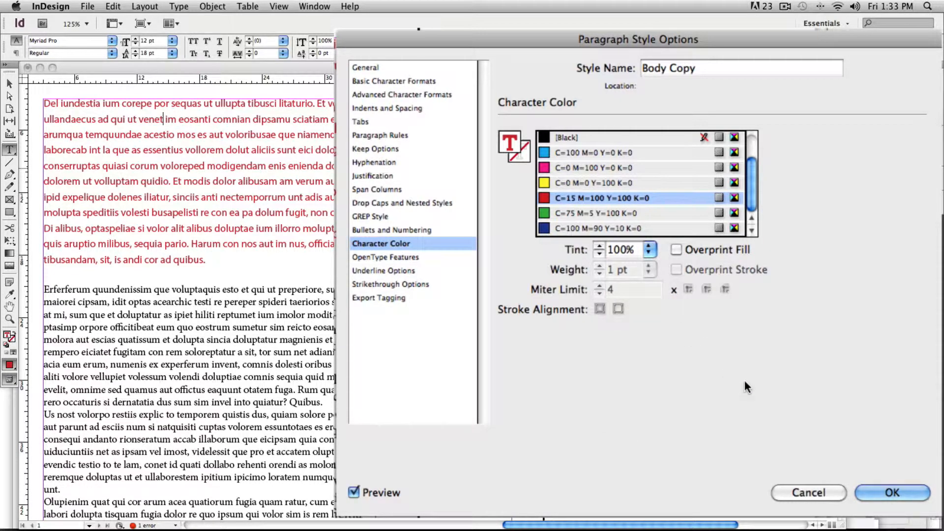
left_click(886, 491)
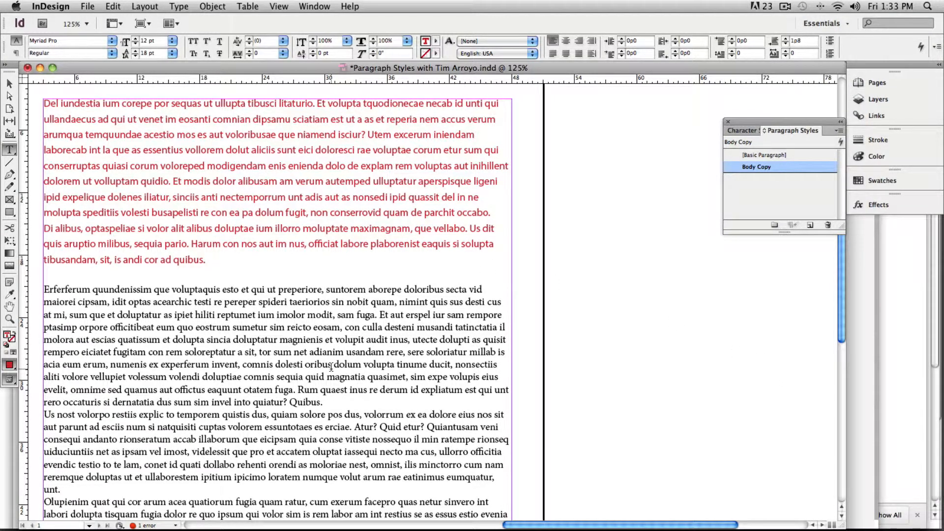
Apply the Body Copy paragraph style to all of the text in the story and deselect it
key("super+a")
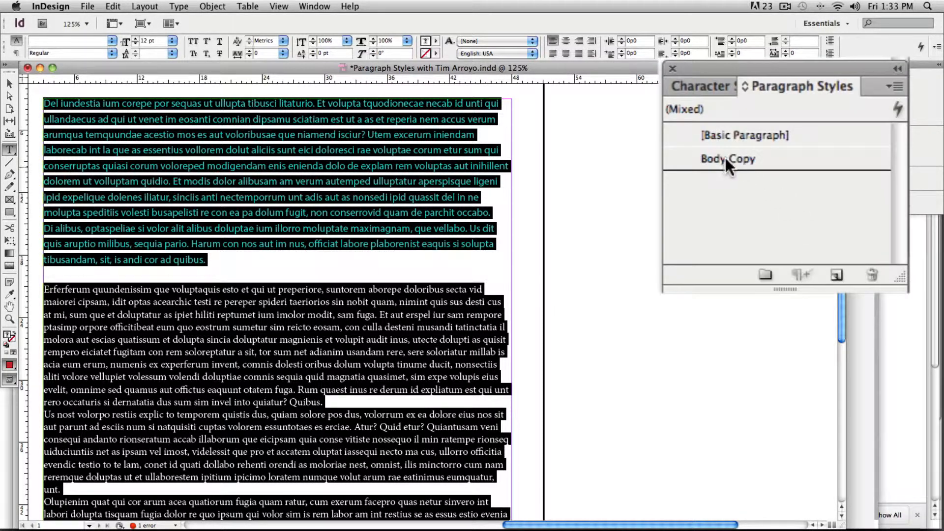
left_click(724, 160)
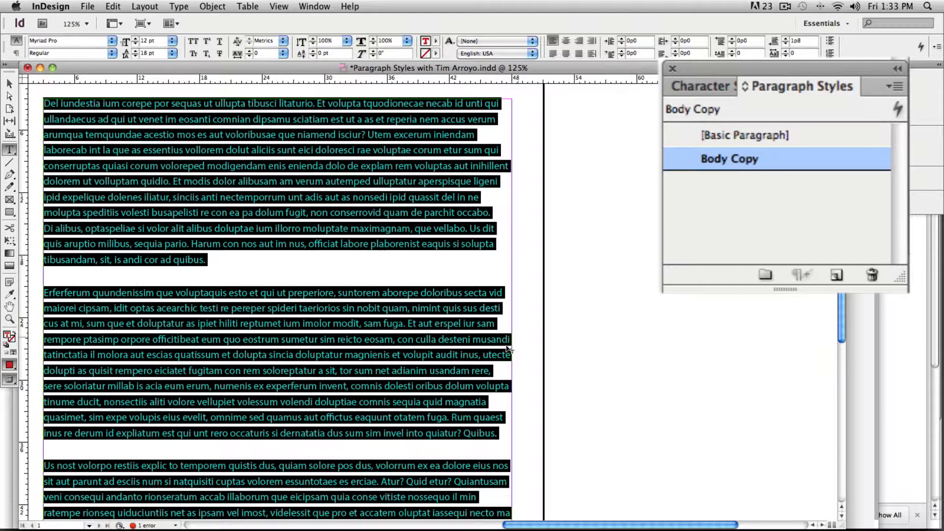
left_click(486, 360)
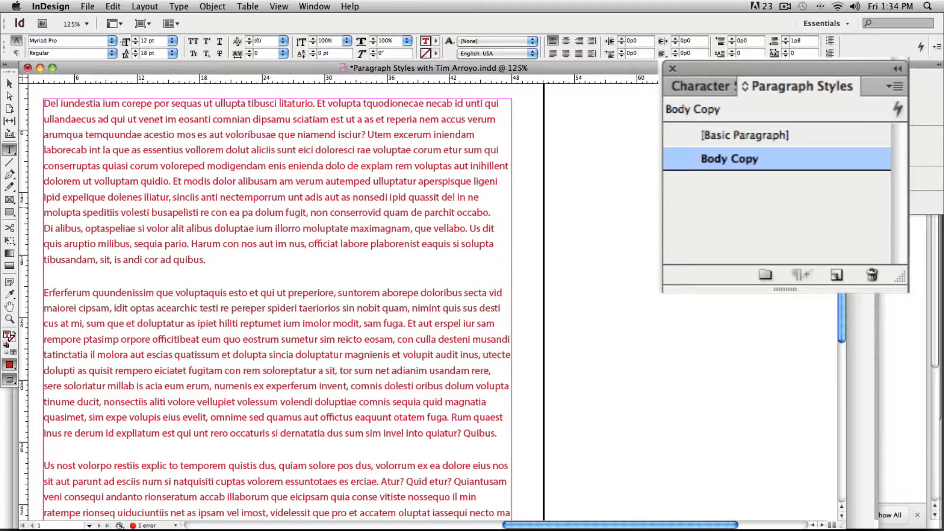
Change the Body Copy style's character color to [Black], review its basic character formats, and save the style
double_click(747, 159)
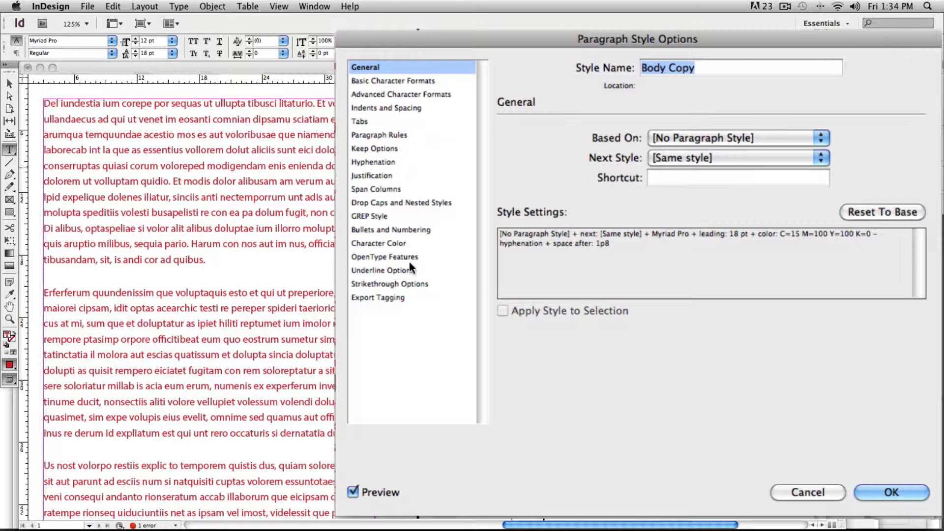
left_click(399, 244)
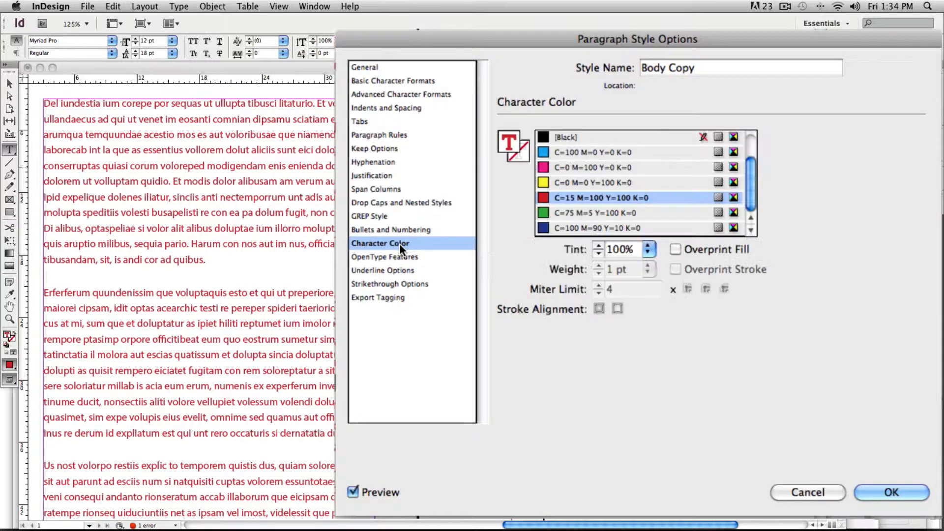
left_click(571, 138)
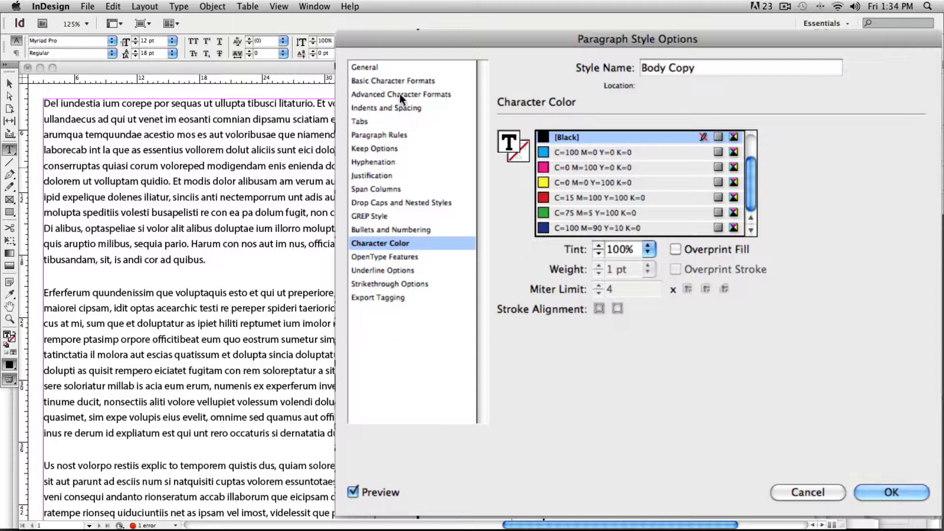
left_click(394, 81)
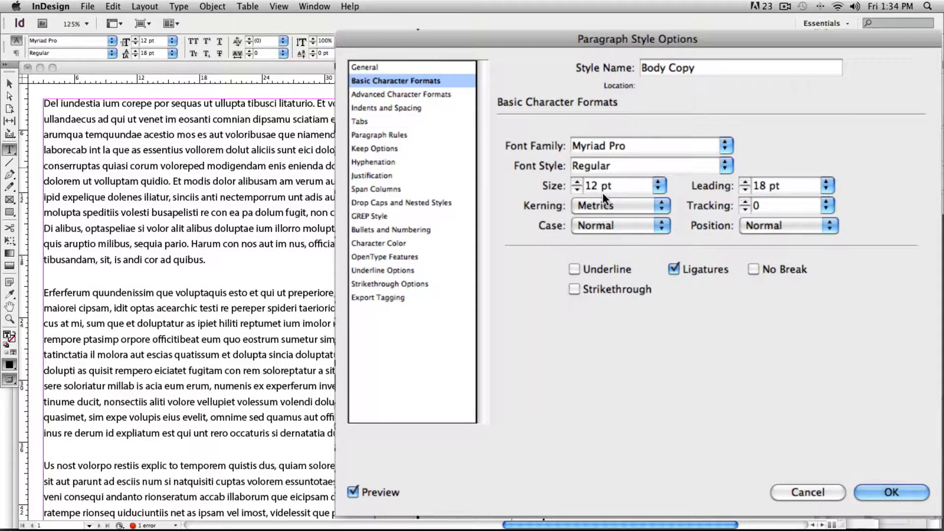
key("Return")
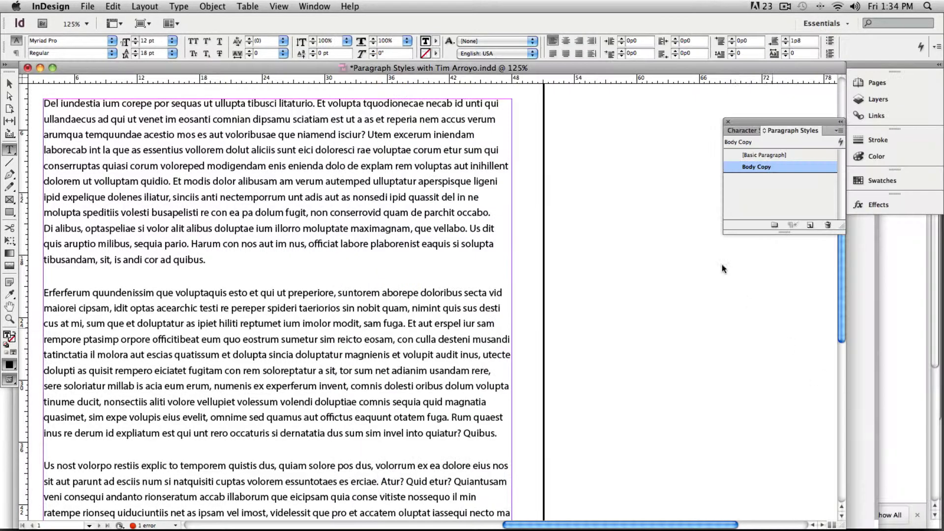